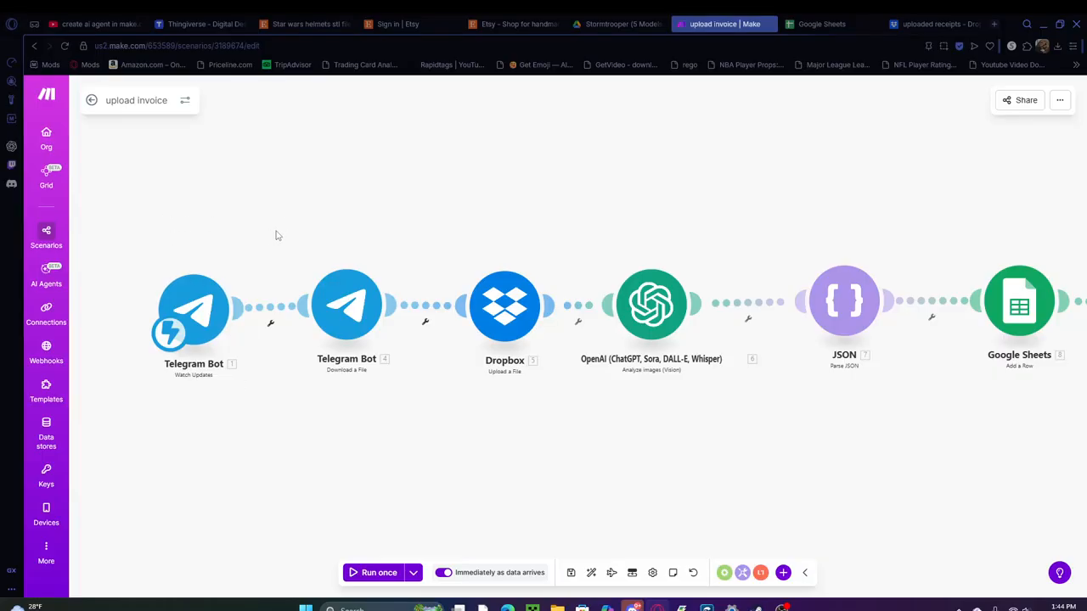
Review the webhook of the Telegram Watch Updates module and the File ID mapping of the Telegram Download a File module
click(194, 321)
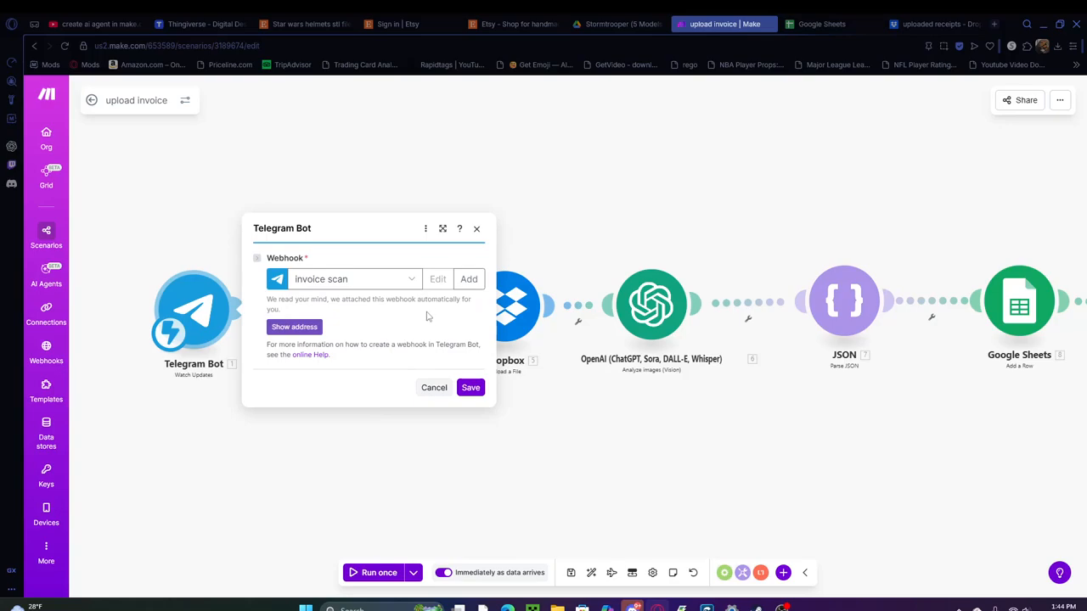
click(194, 229)
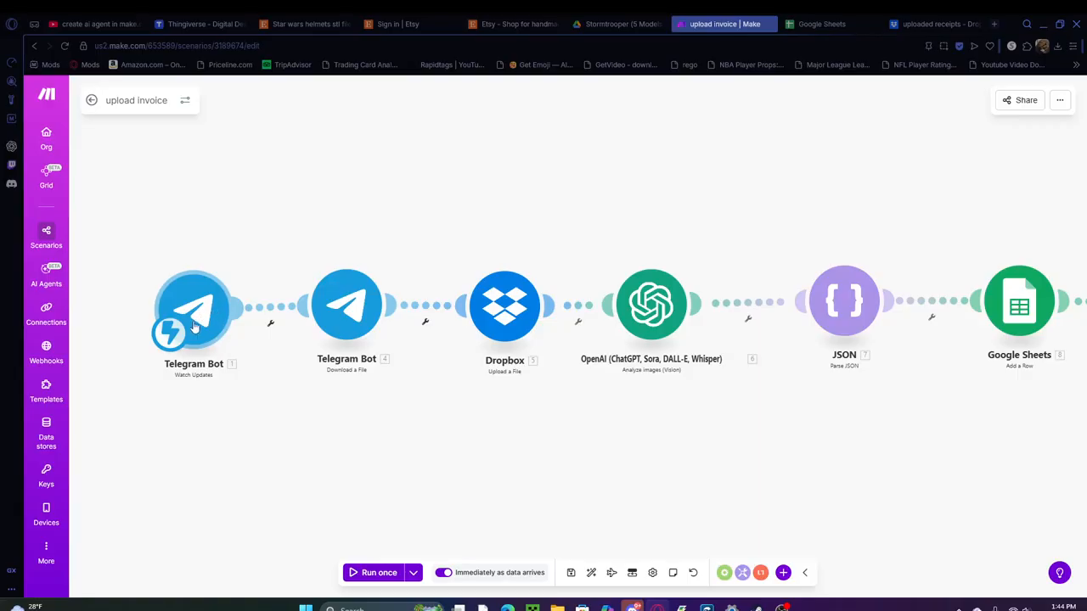
click(354, 309)
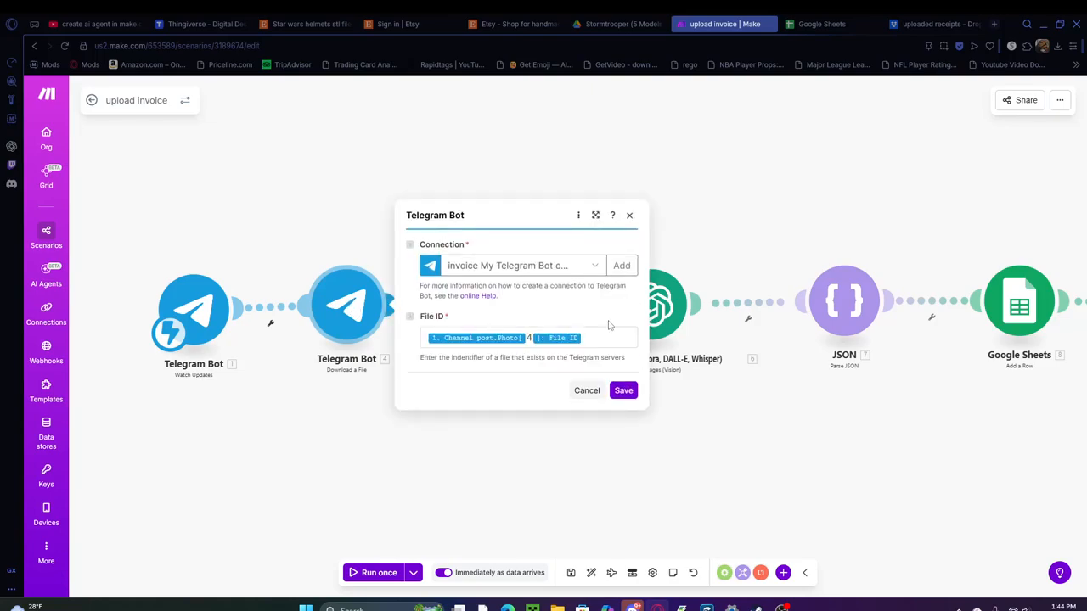
click(595, 338)
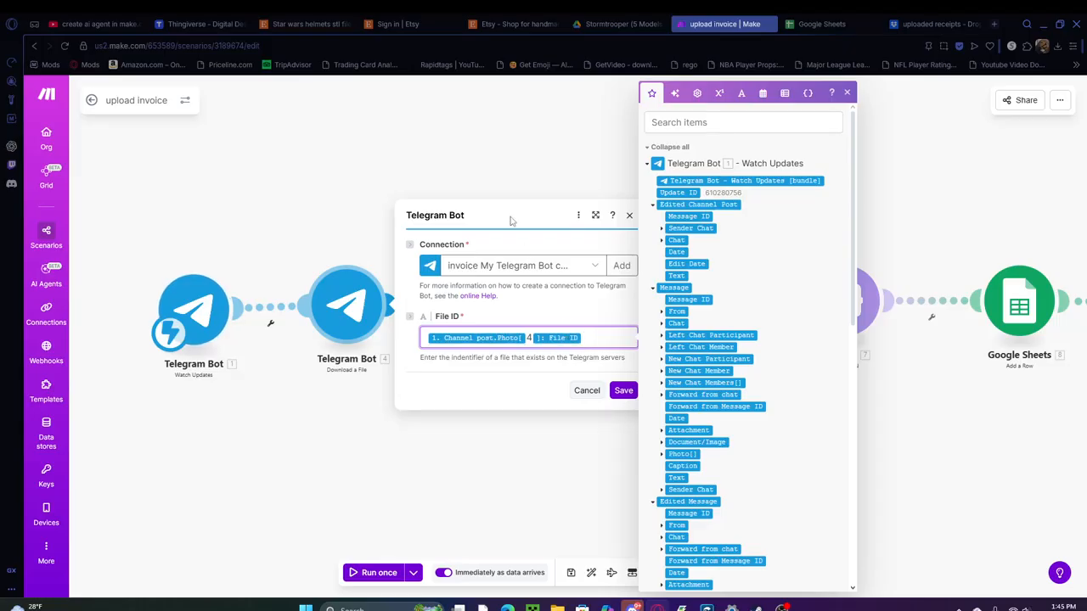
click(316, 216)
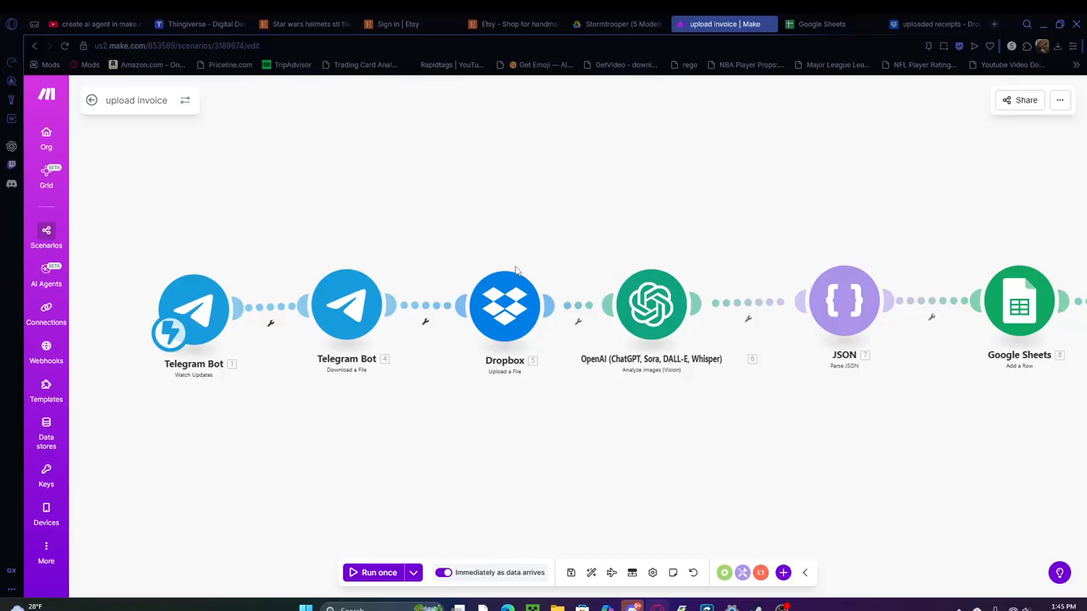
Review the Dropbox upload module's folder and file source, and the OpenAI image analysis module's prompt
click(507, 311)
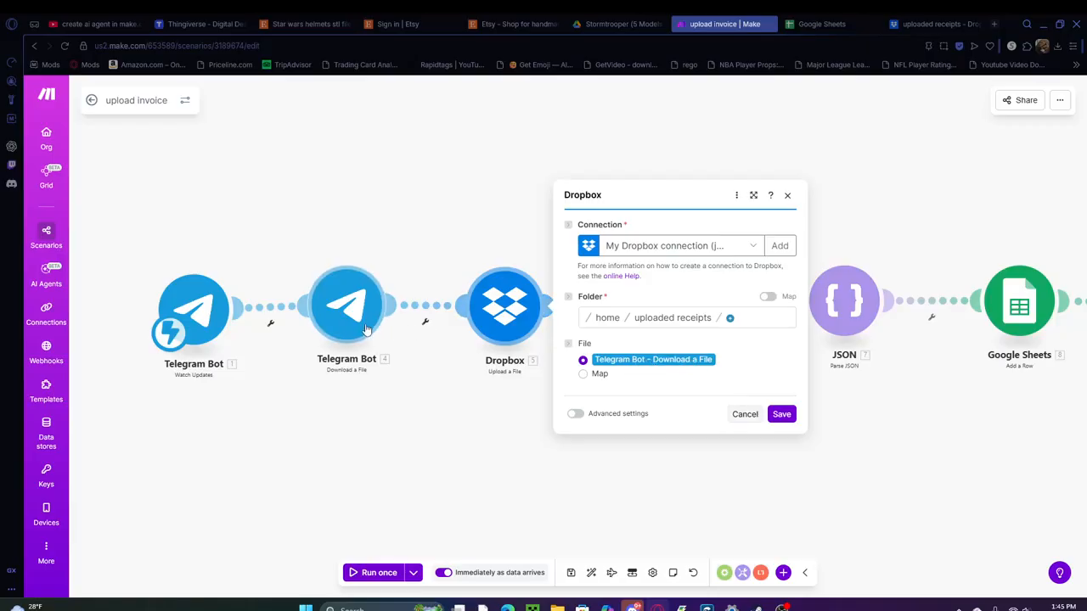
click(471, 234)
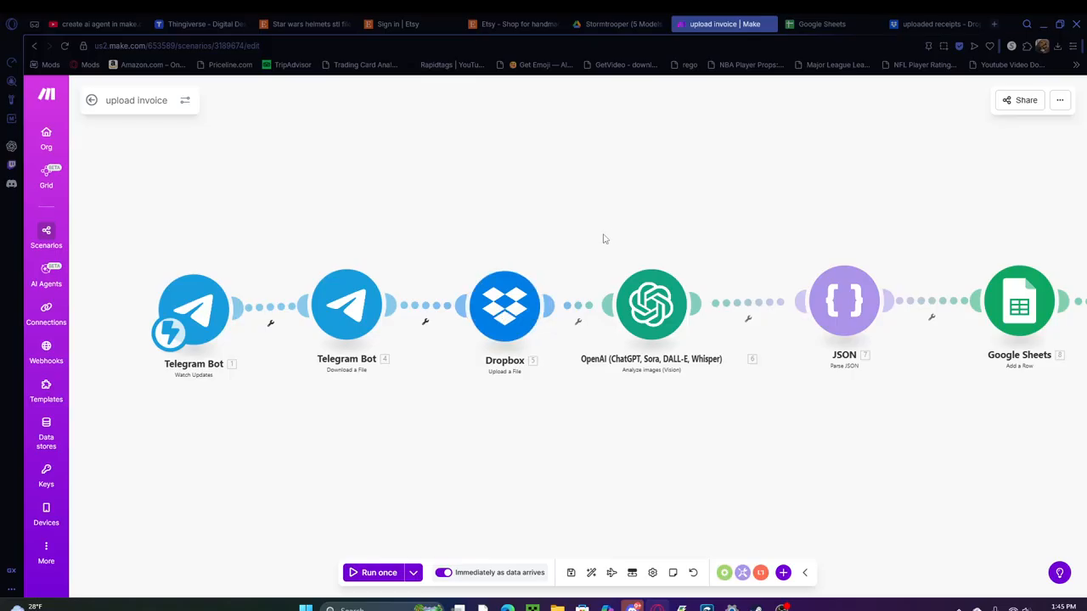
drag(603, 236, 419, 245)
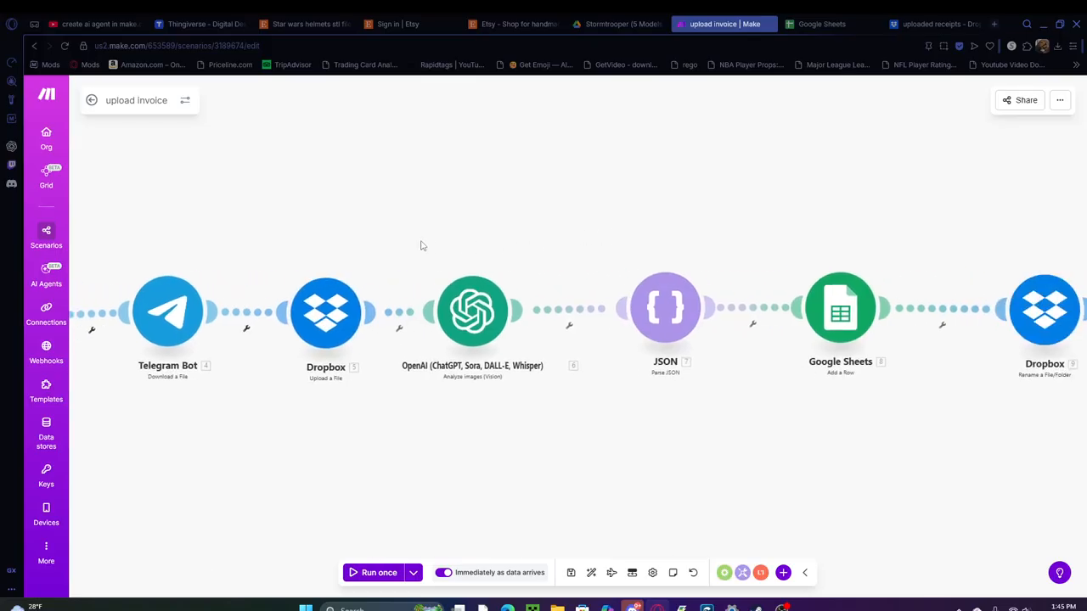
click(469, 314)
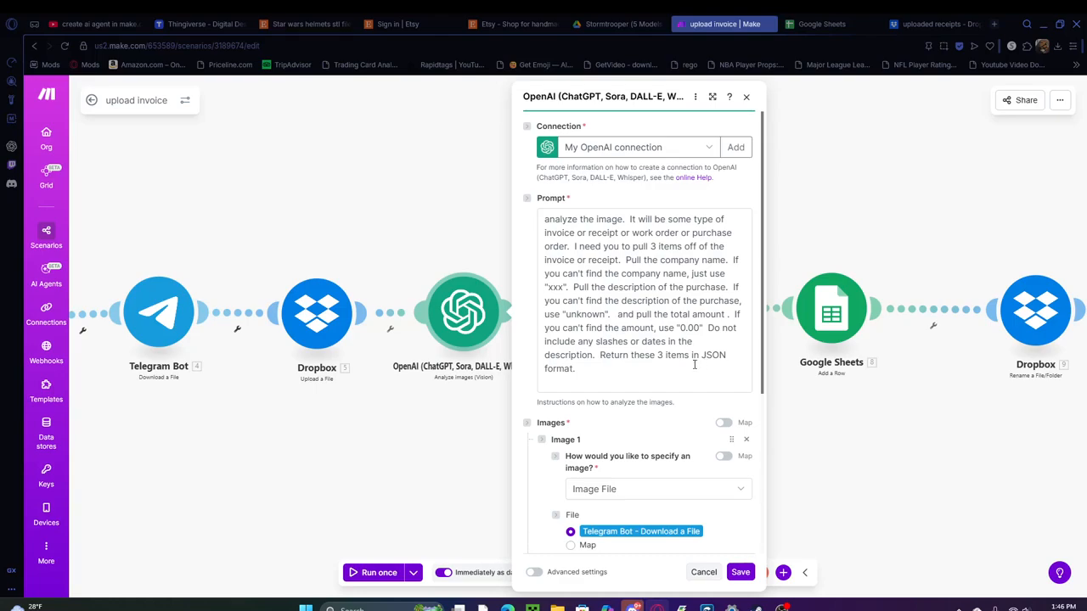
click(441, 220)
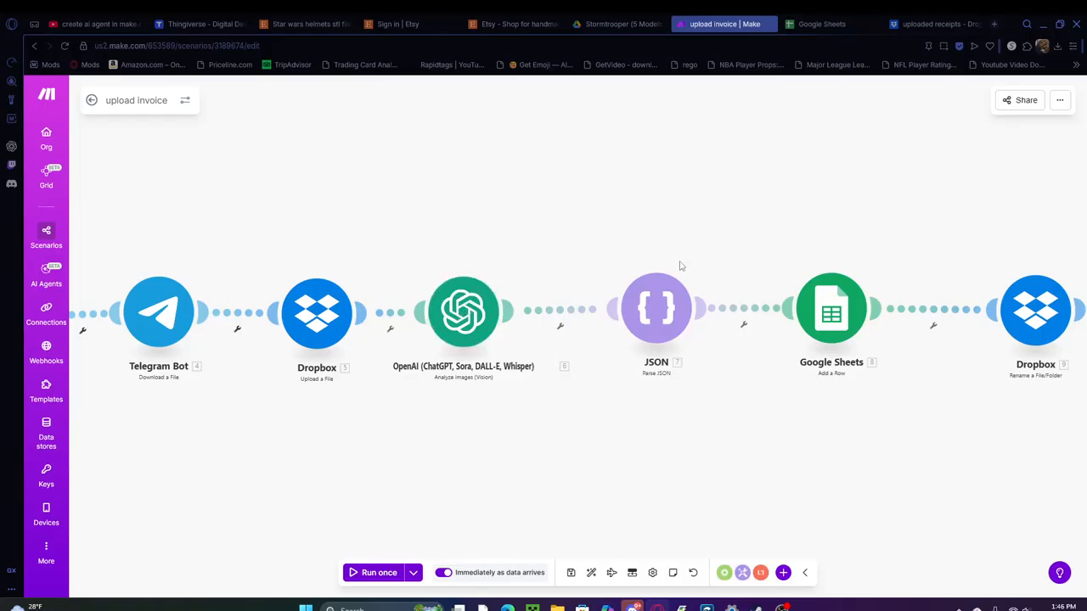
Review the Parse JSON module's input string and the column mappings of the Google Sheets Add a Row module
click(663, 314)
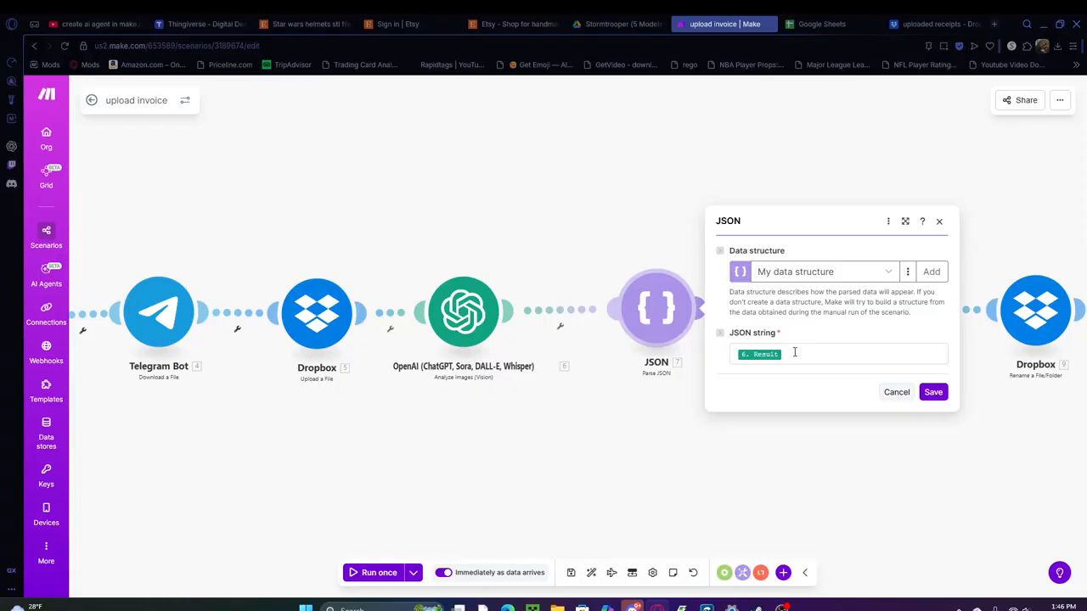
click(625, 234)
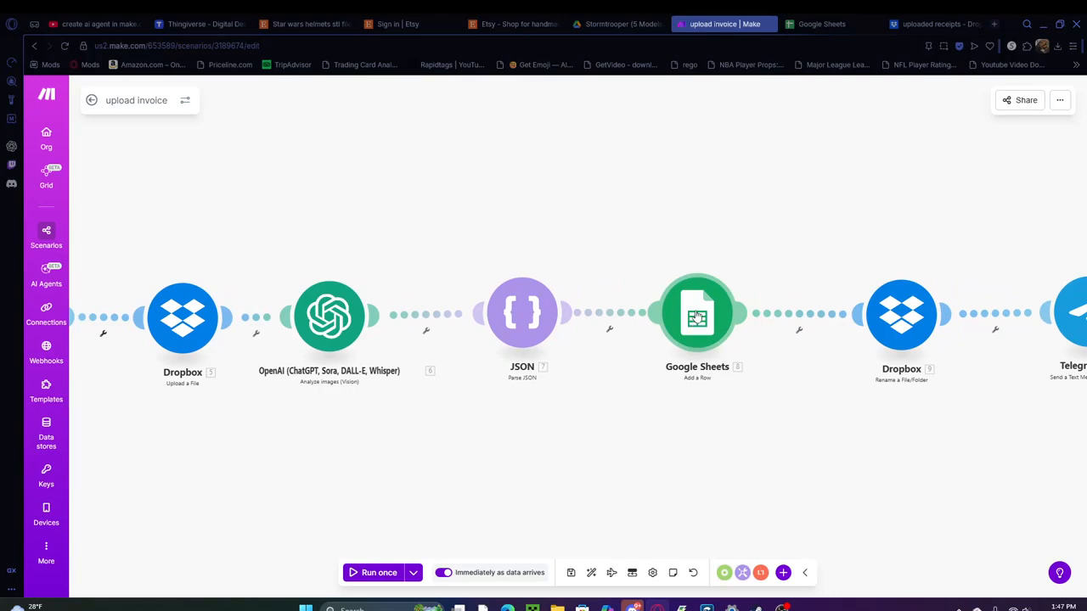
click(697, 317)
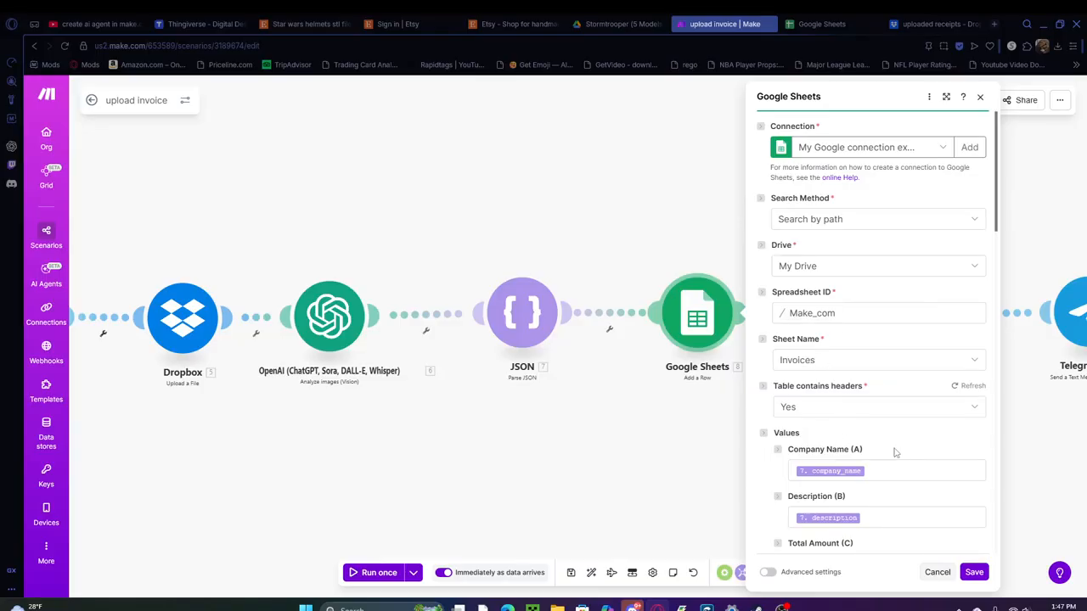
scroll(892, 450, down, 3)
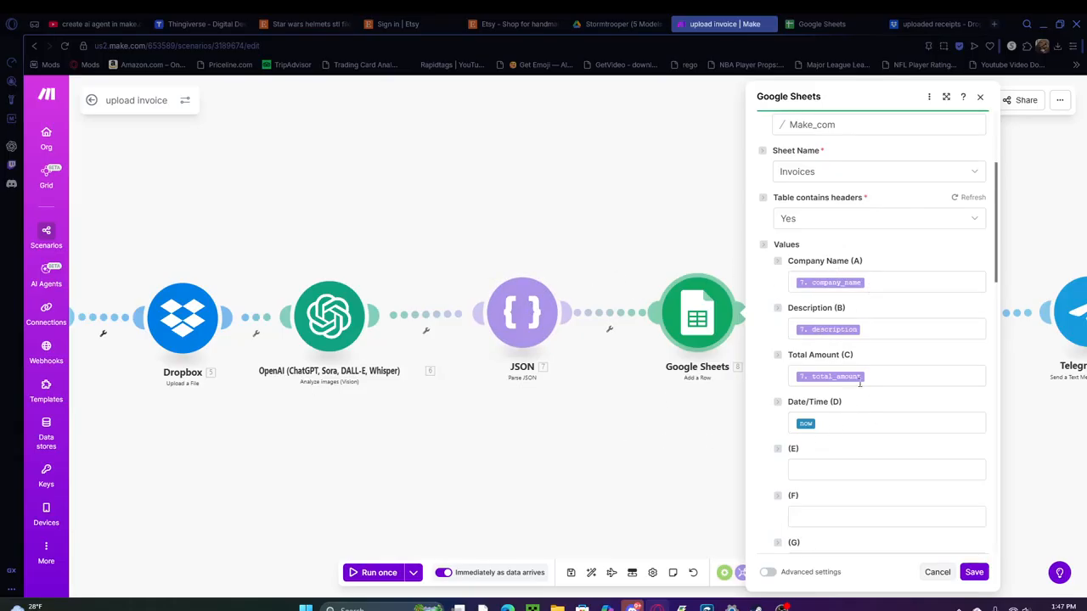
click(641, 446)
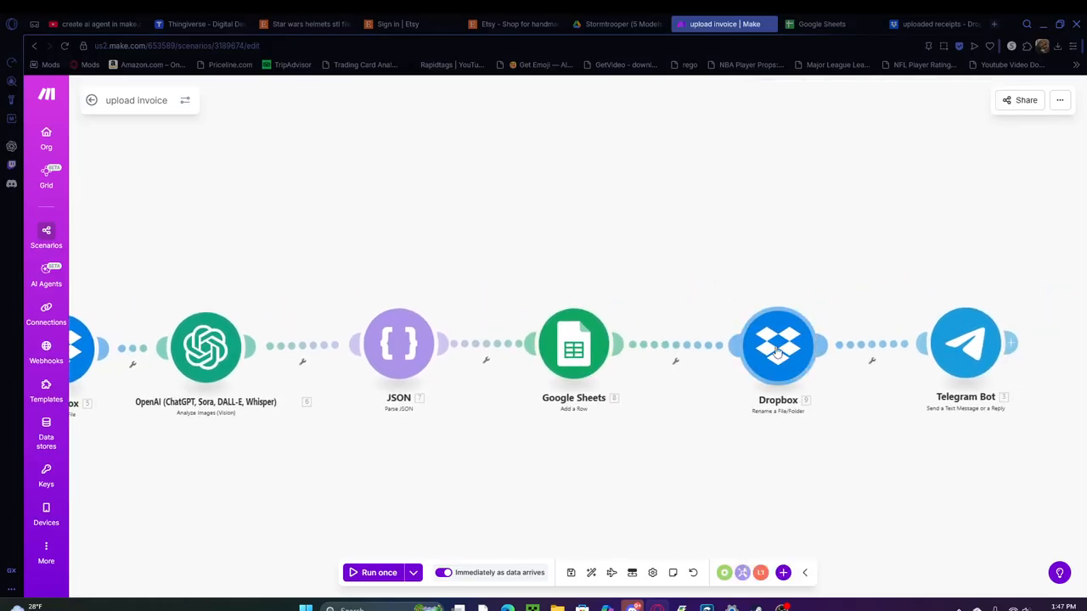
Review the file renaming pattern in the second Dropbox module and the message text in the final Telegram Bot module
click(777, 353)
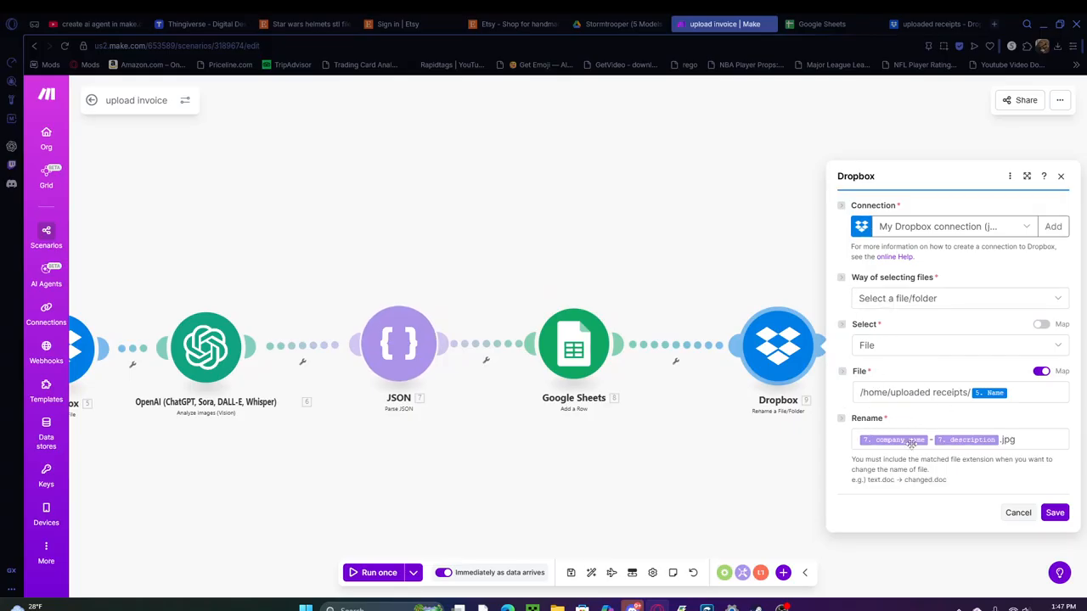
click(715, 293)
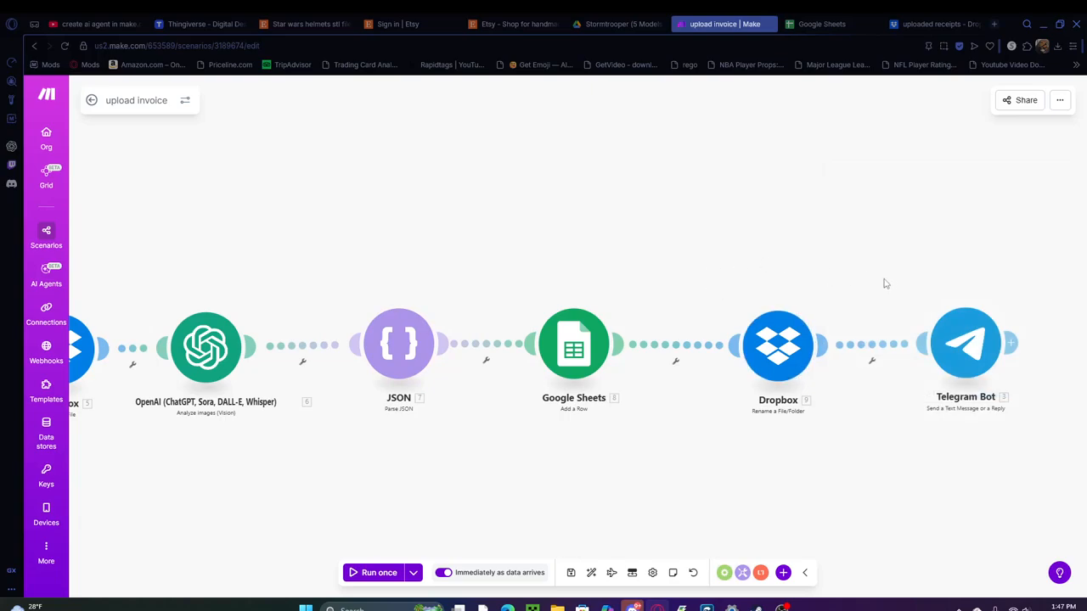
click(970, 348)
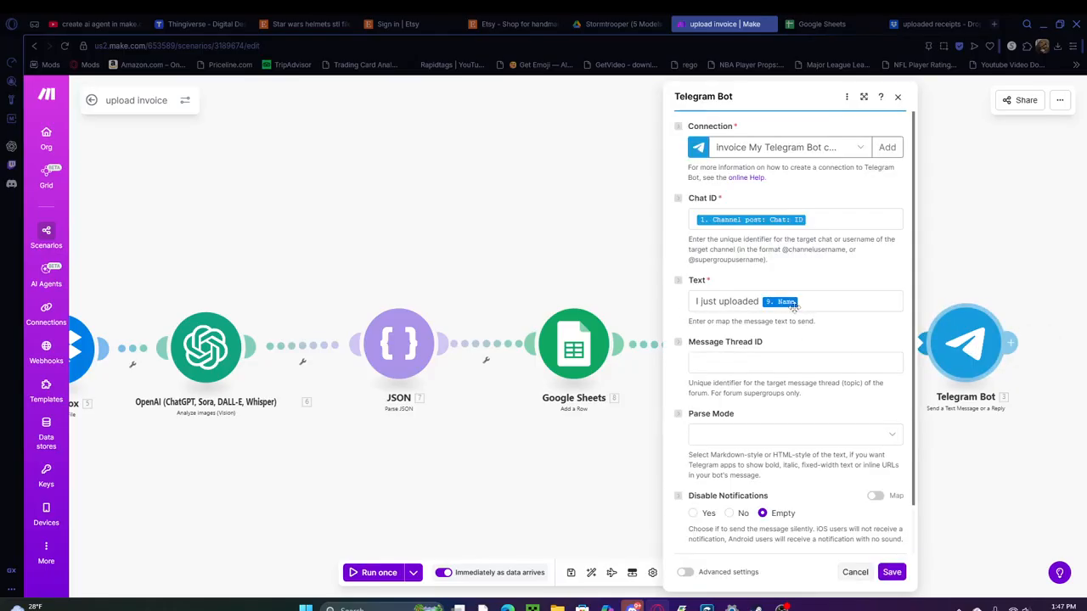
click(603, 258)
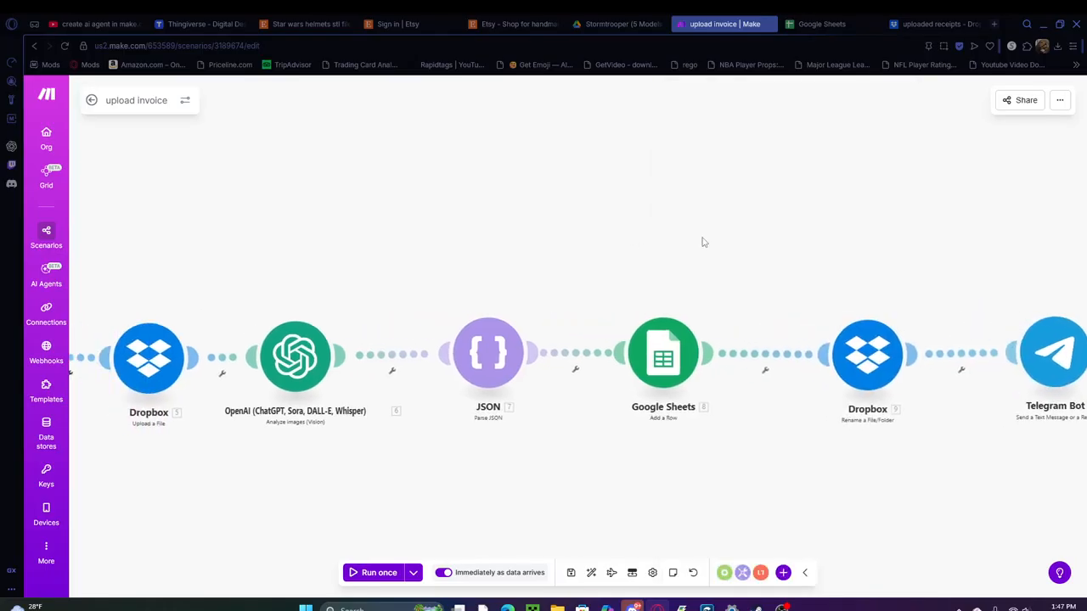
drag(713, 252, 839, 256)
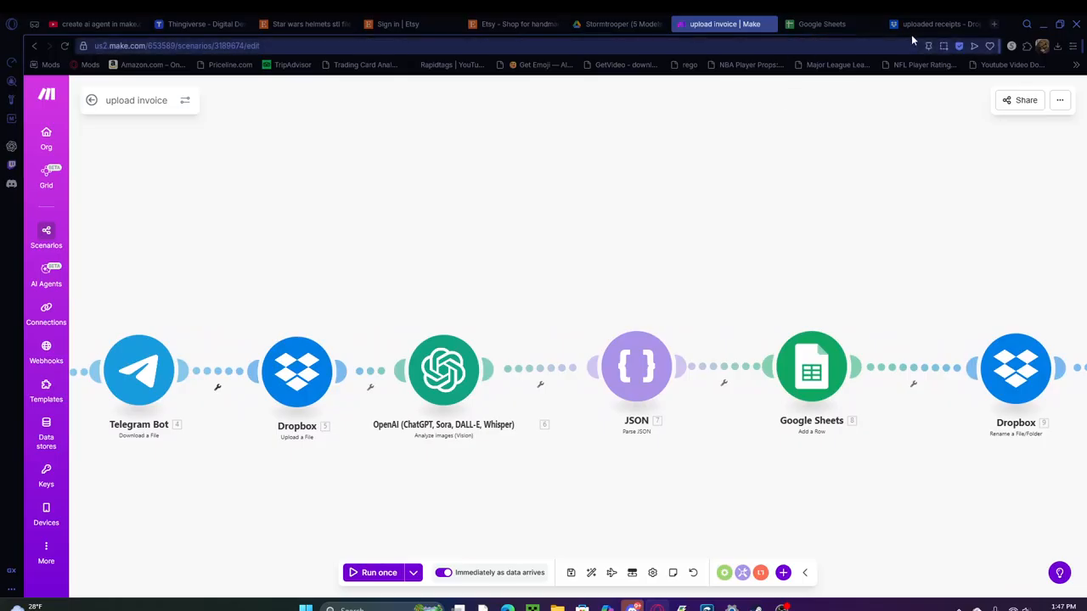
Switch to the uploaded receipts folder in Dropbox and preview the Target receipt and the Kulyk Exterminators yellowjacket invoice
click(932, 24)
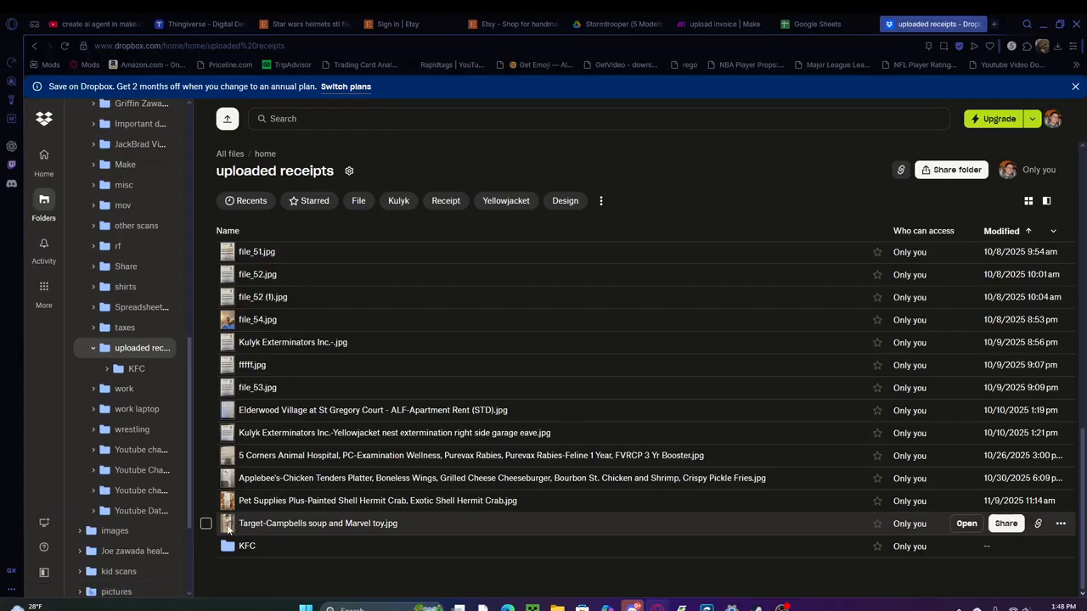
click(273, 525)
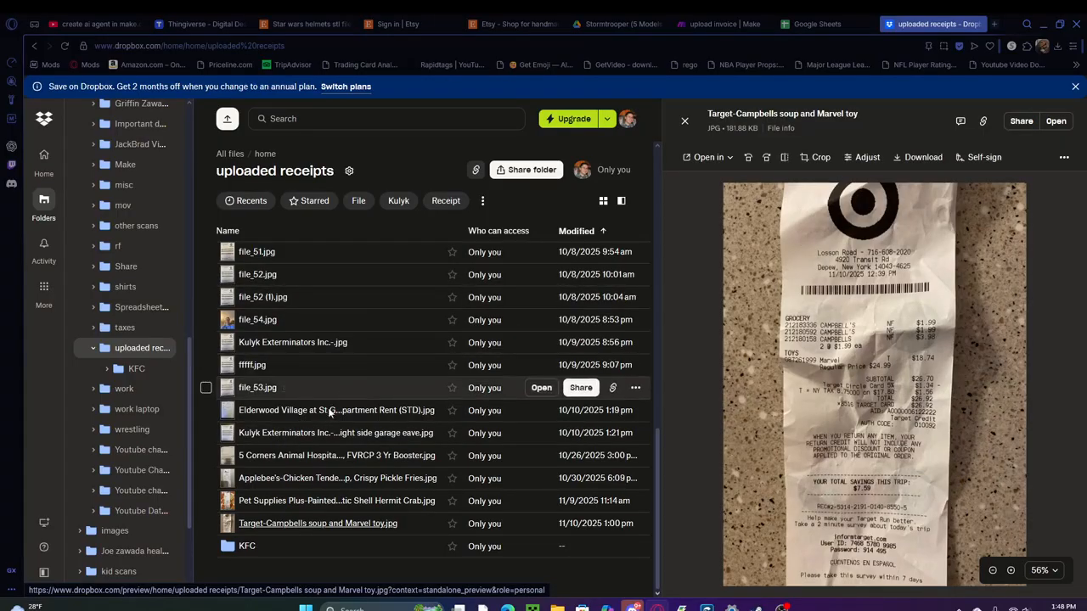
click(286, 435)
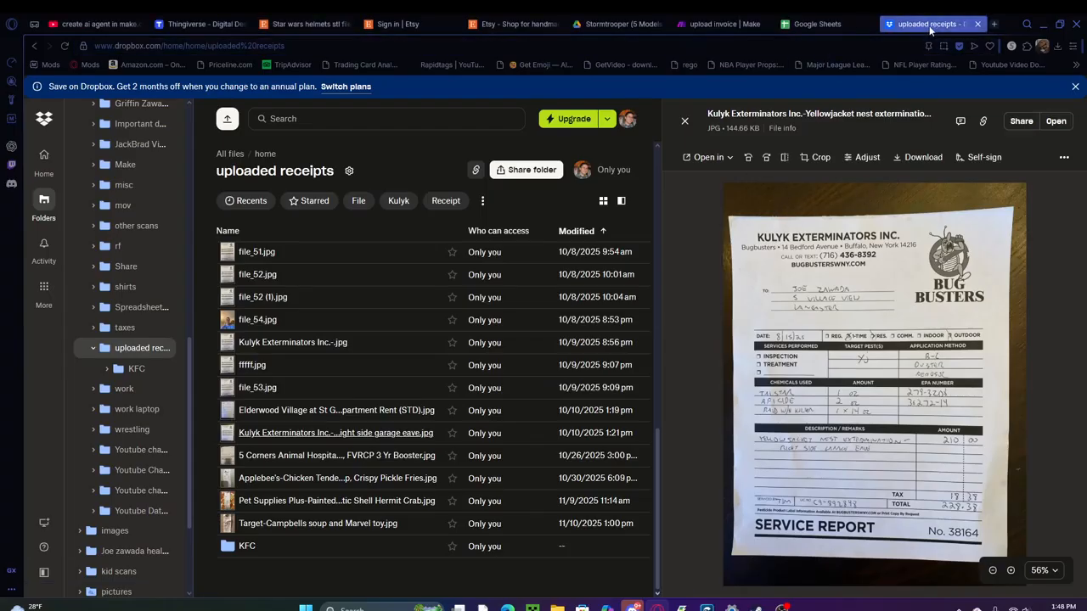
Return to the Make scenario and check which spreadsheet and sheet the Google Sheets module writes to
click(817, 24)
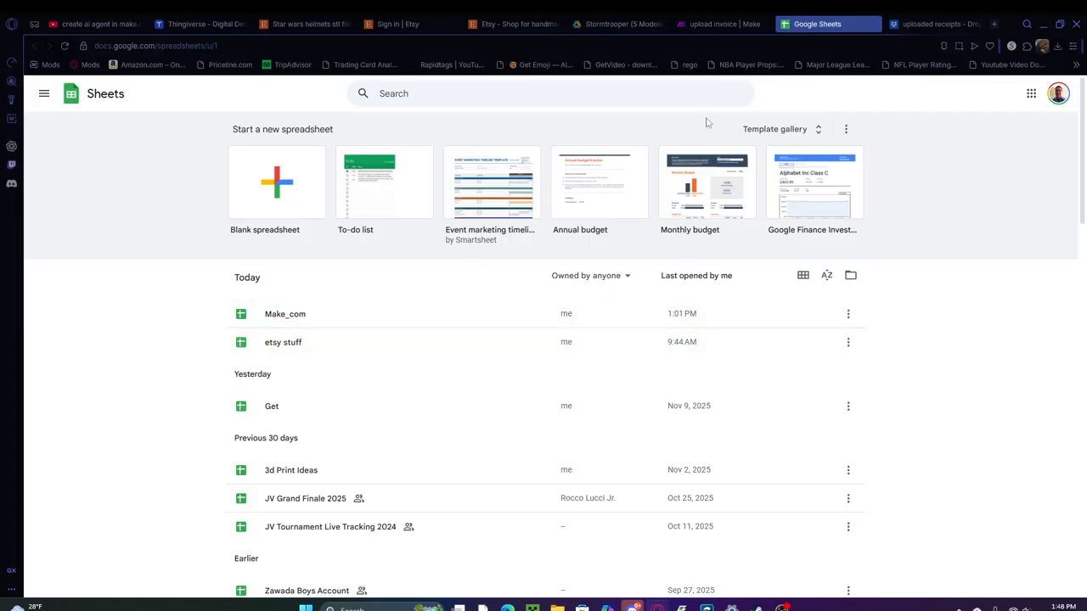
click(718, 24)
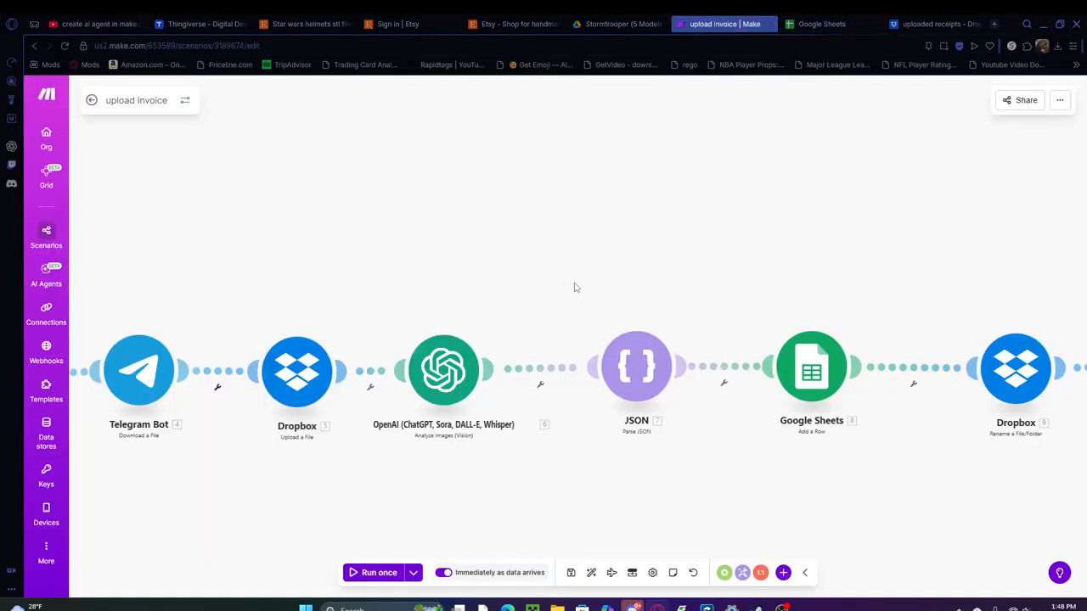
click(782, 353)
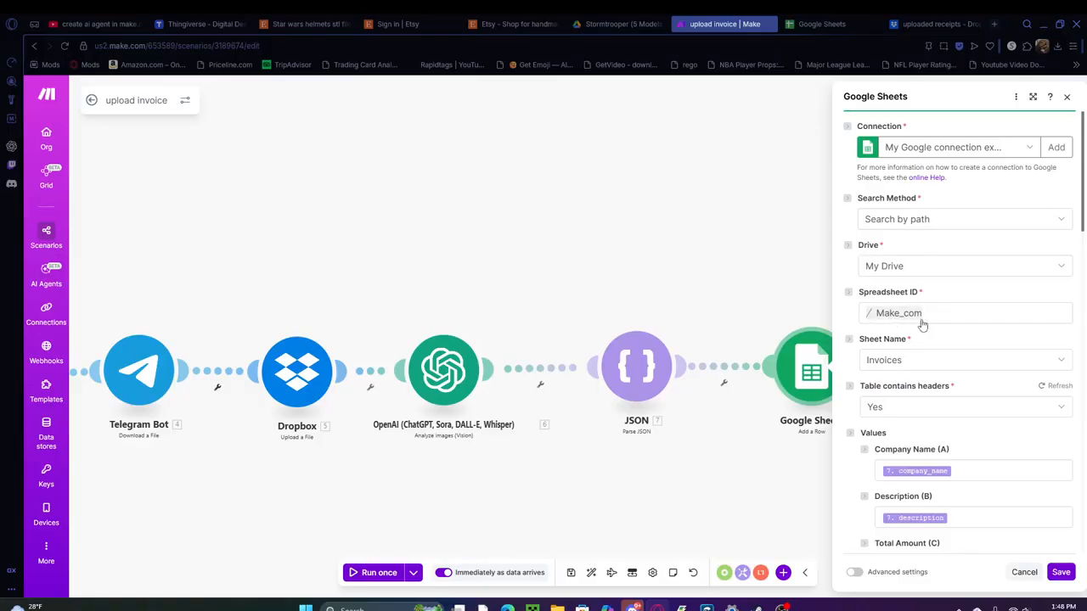
click(818, 287)
Open the Invoices sheet of the Make_com spreadsheet in Google Sheets and inspect the Target row's company, description, amount and date cells
click(821, 24)
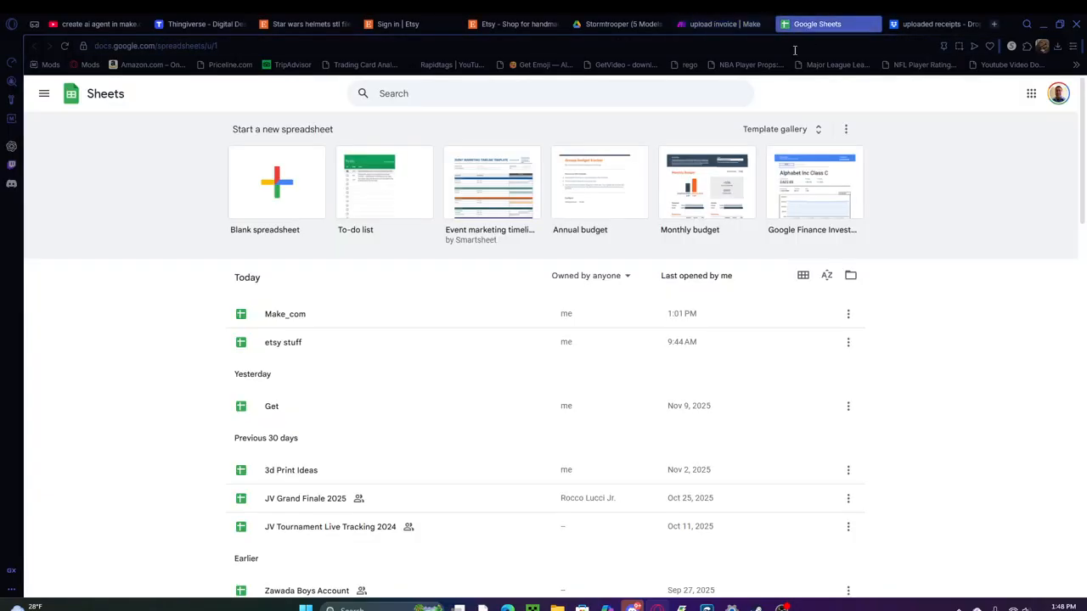
click(335, 317)
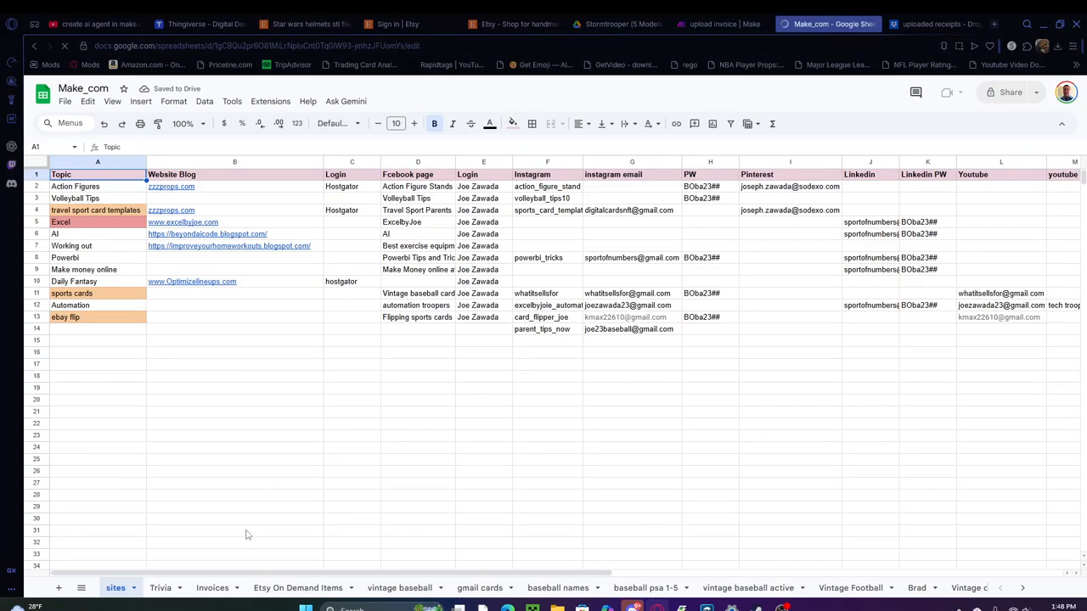
click(213, 588)
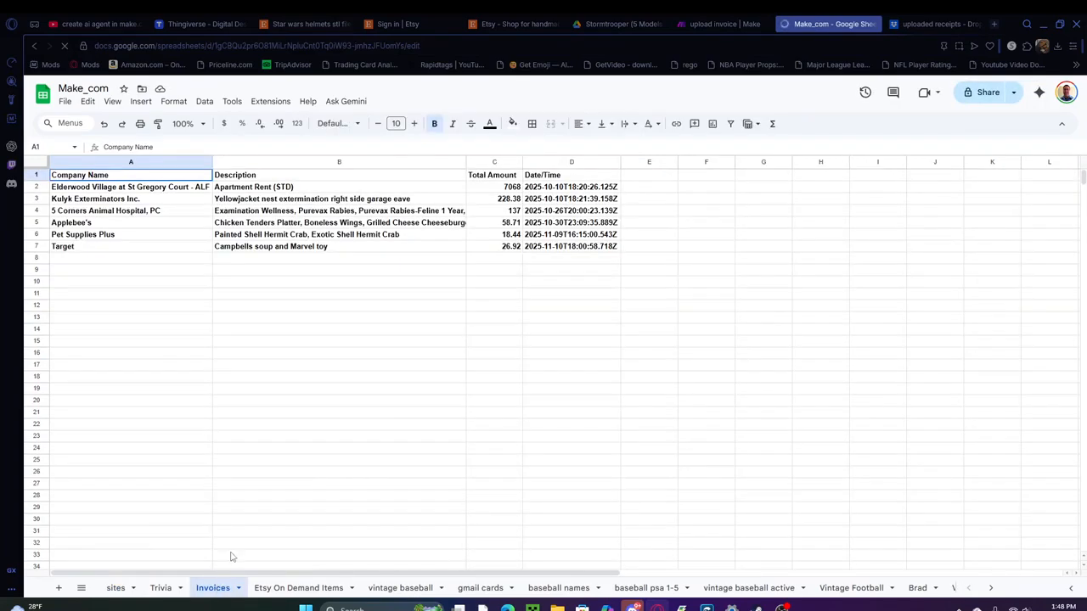
click(81, 250)
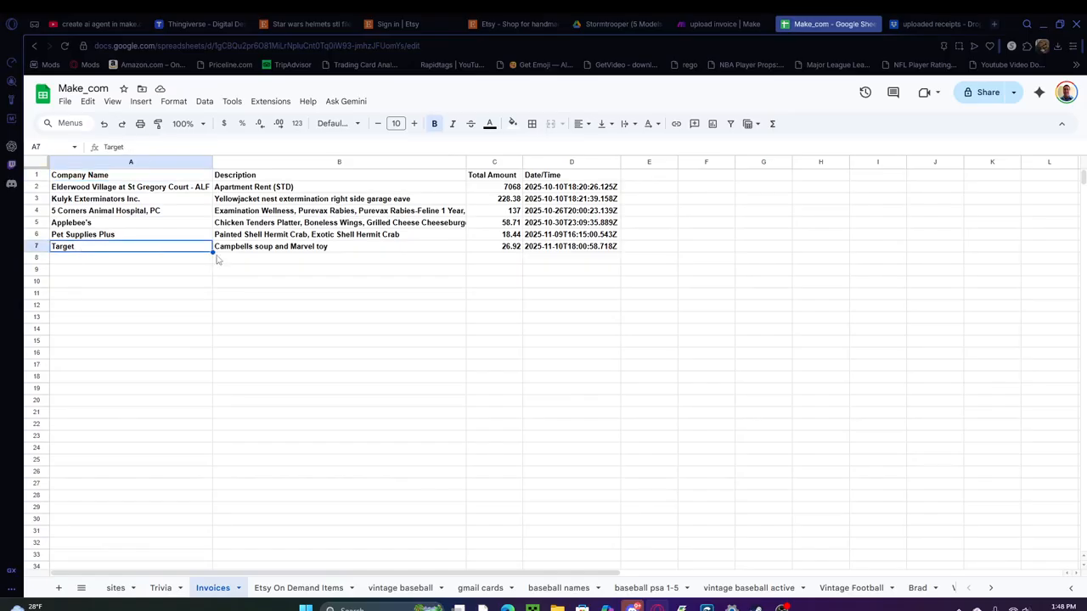
click(266, 247)
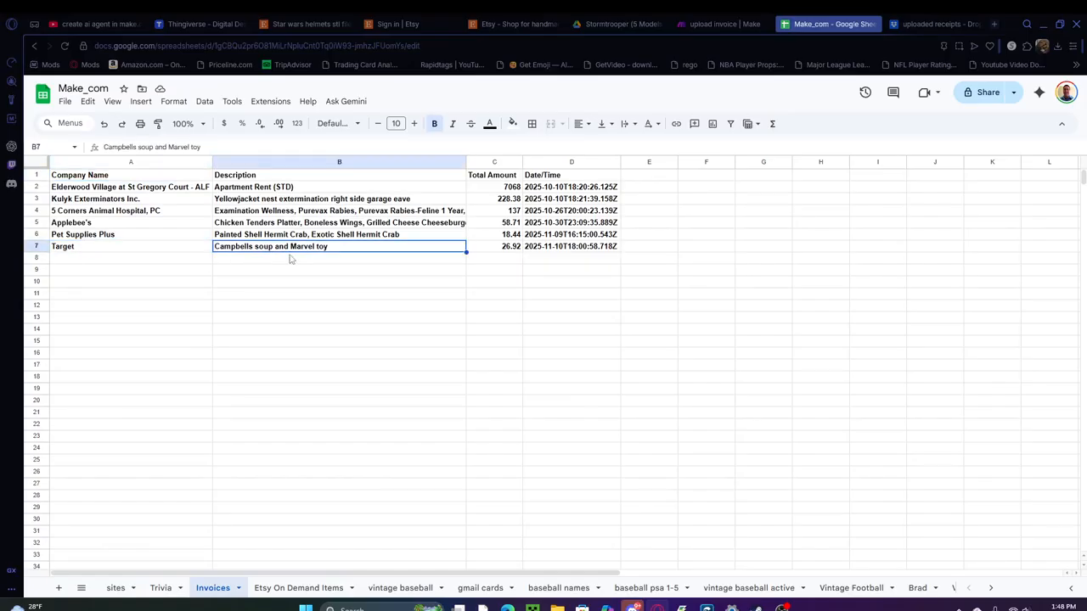
click(501, 249)
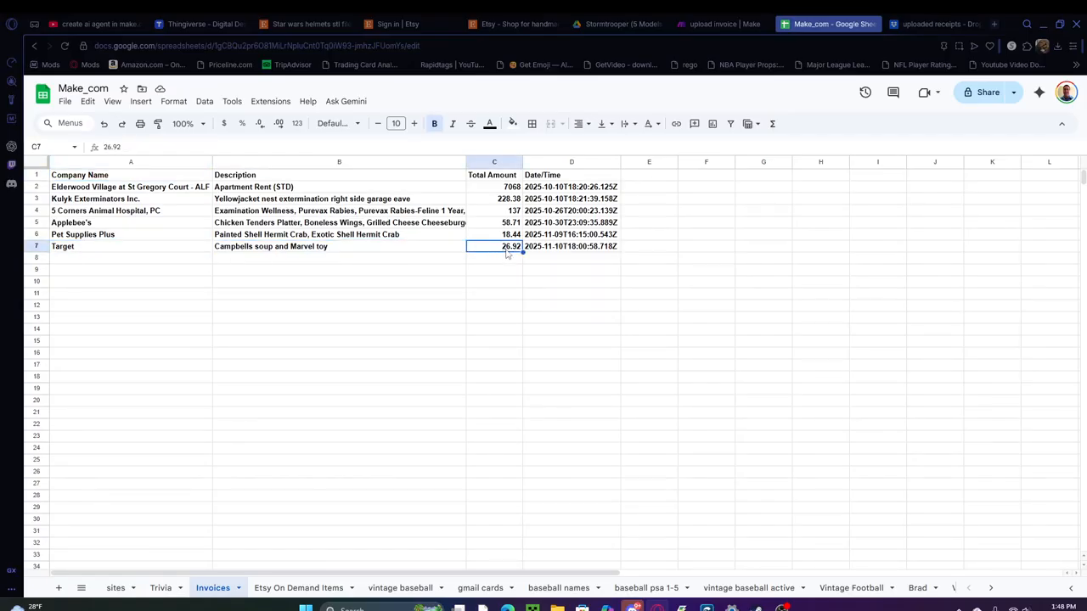
click(559, 247)
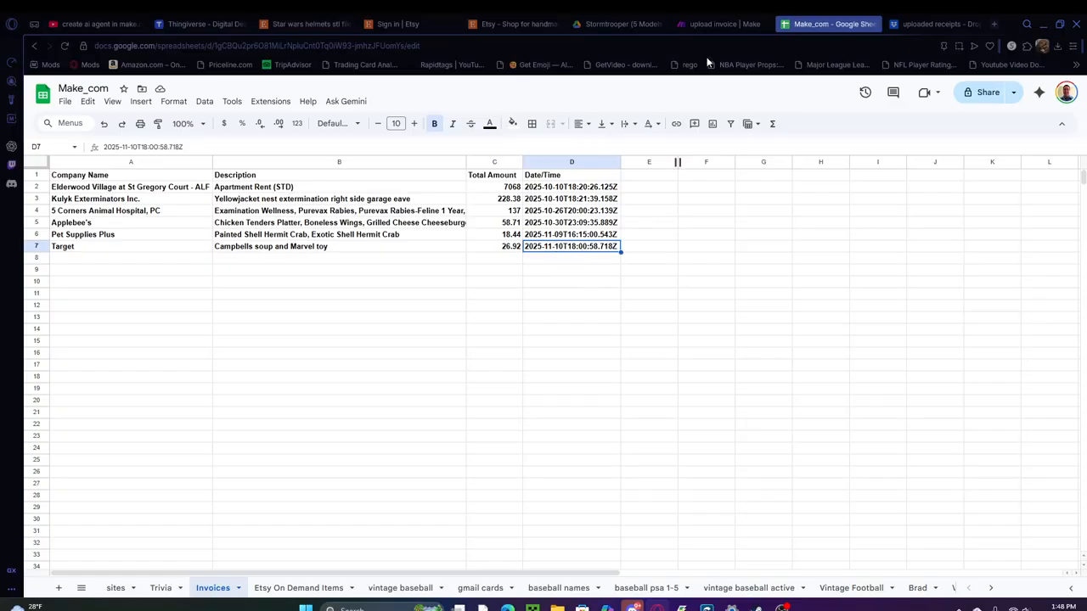
Switch back to the upload invoice scenario in Make and bring its entire module chain into view
click(703, 25)
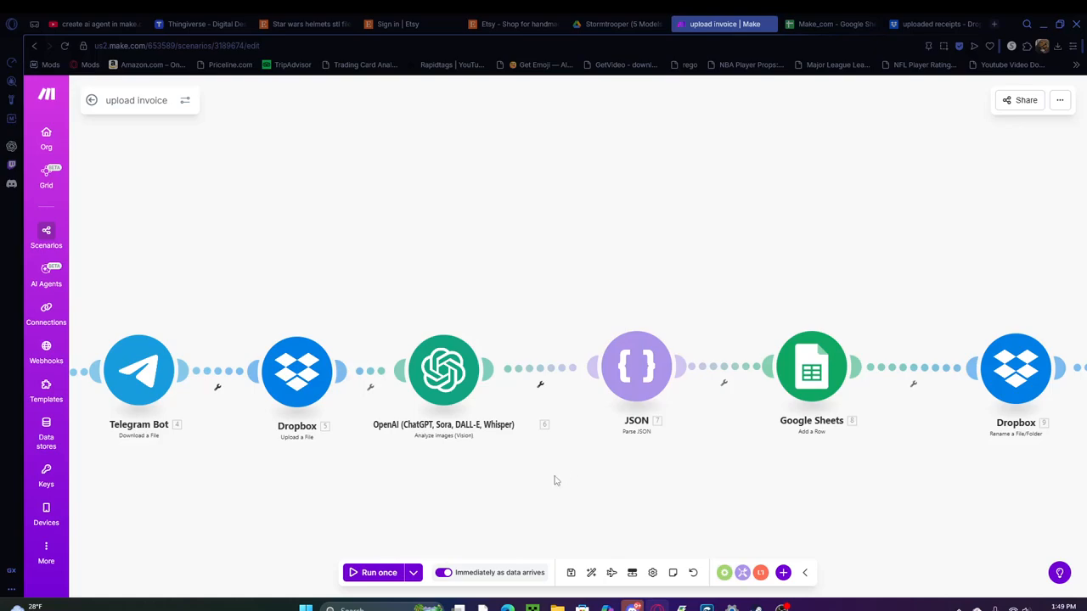
scroll(450, 280, left, 5)
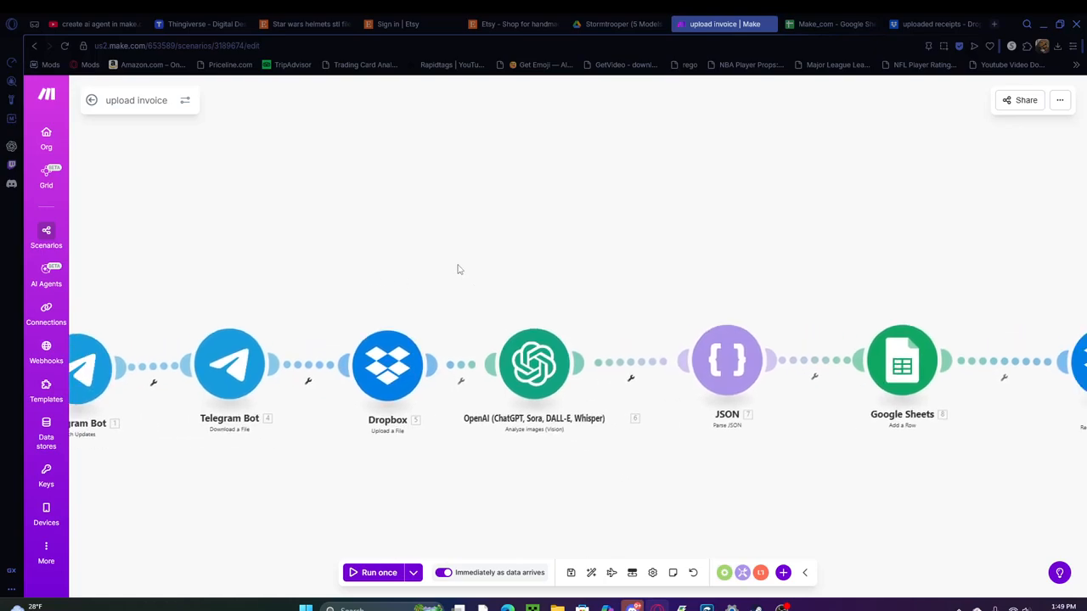
scroll(459, 267, down, 3)
scroll(532, 225, right, 3)
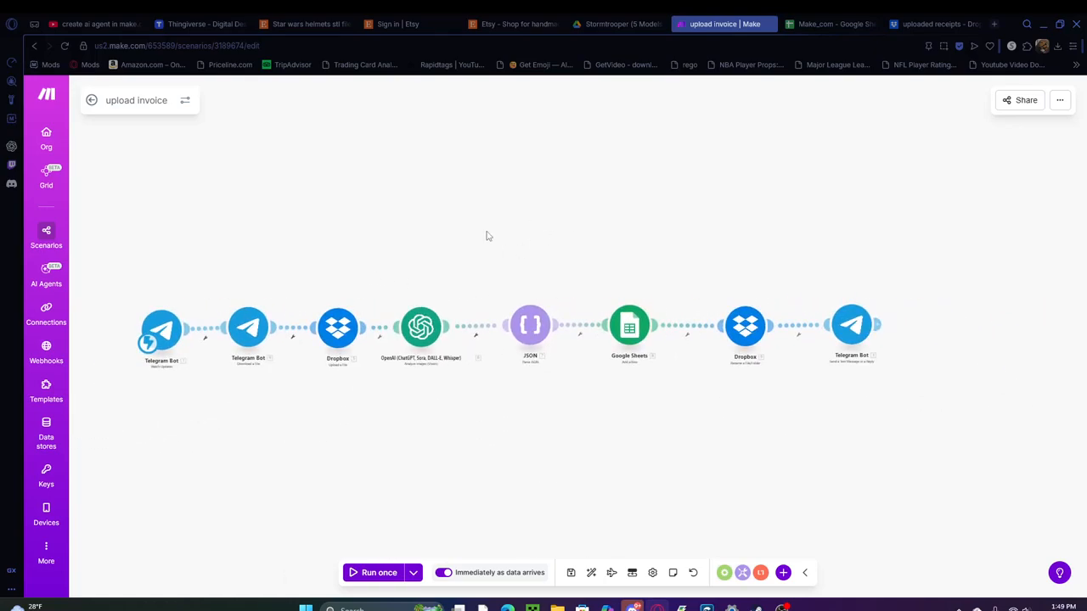